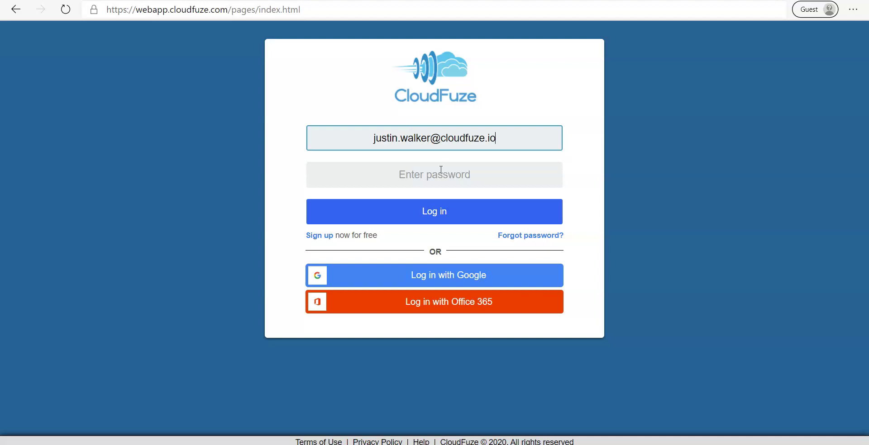
Step: Log in to CloudFuze with the account password and show the Add Clouds provider list
{"action": "type", "text": "••••••••"}
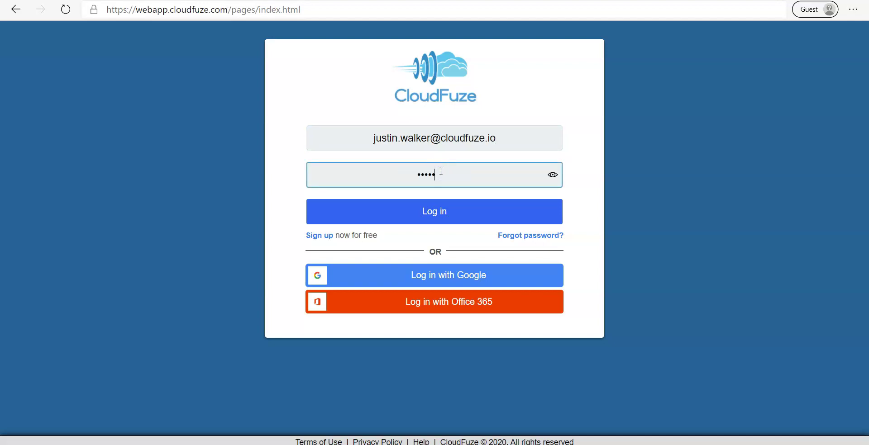
{"action": "type", "text": "••••"}
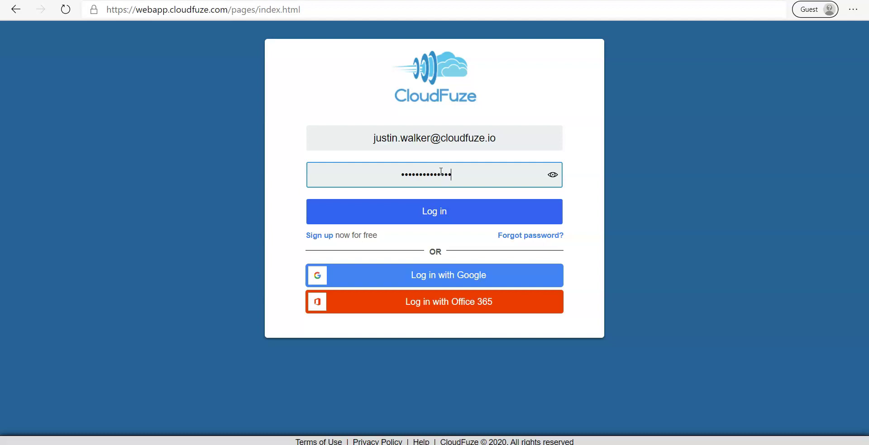
{"action": "left_click", "coordinate": [442, 209]}
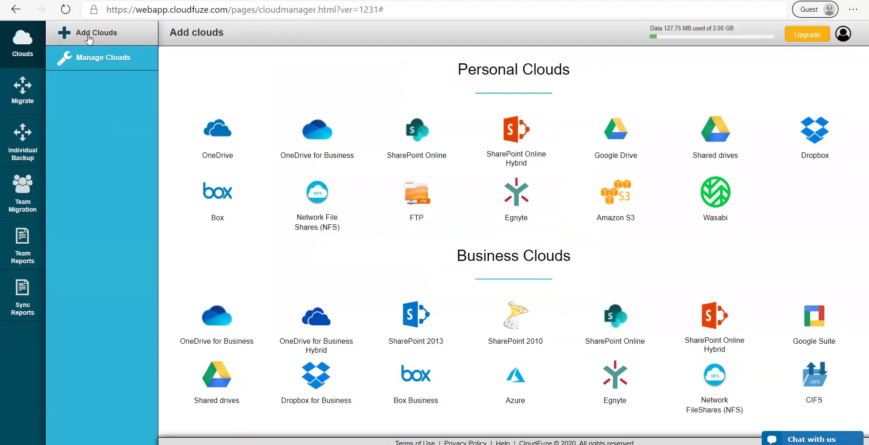
{"action": "left_click", "coordinate": [87, 34]}
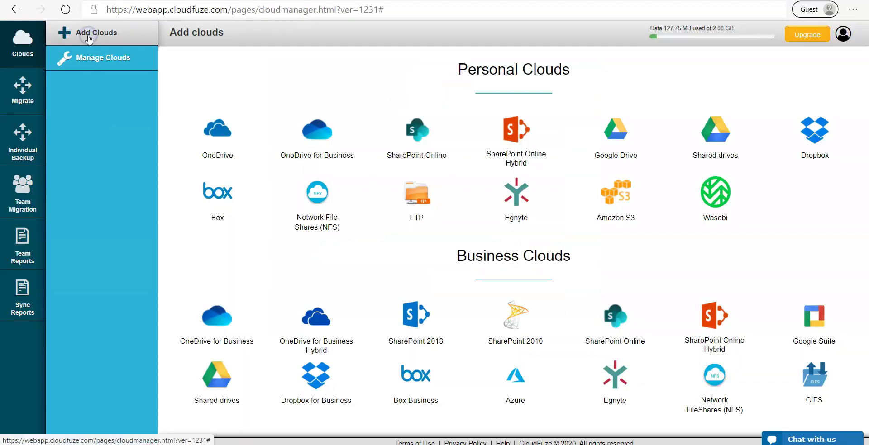
Step: Connect Google Drive by signing in with the Google account's e-mail and password and allowing access
{"action": "left_click", "coordinate": [650, 169]}
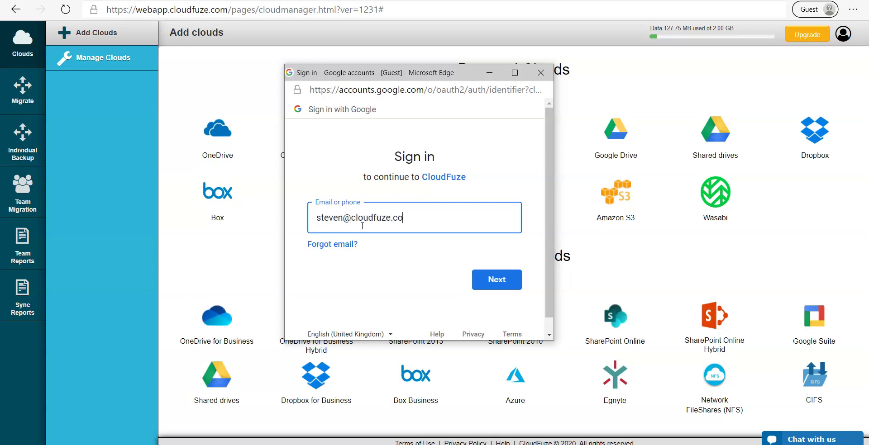
{"action": "left_click", "coordinate": [505, 279]}
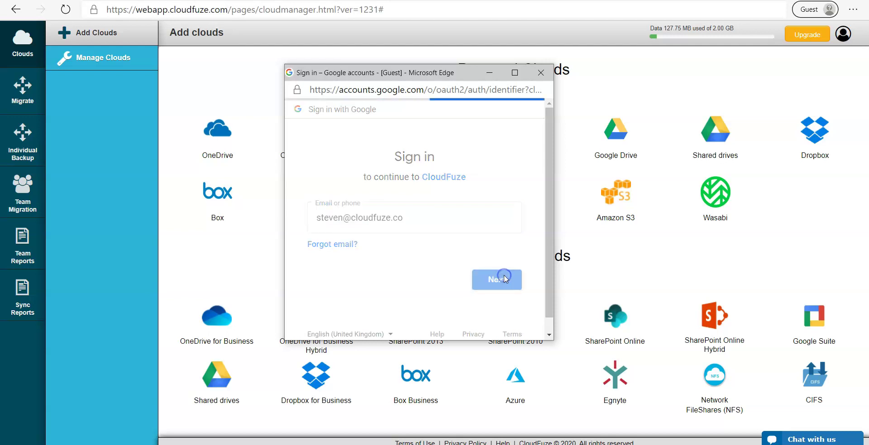
{"action": "type", "text": "•"}
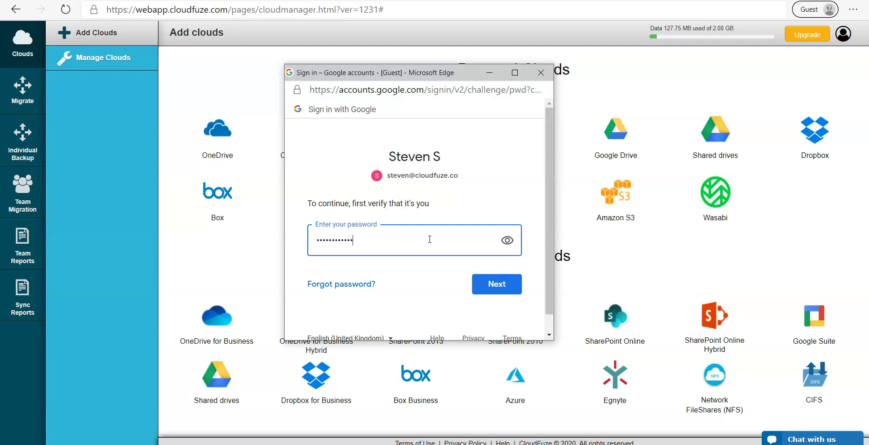
{"action": "left_click", "coordinate": [509, 285]}
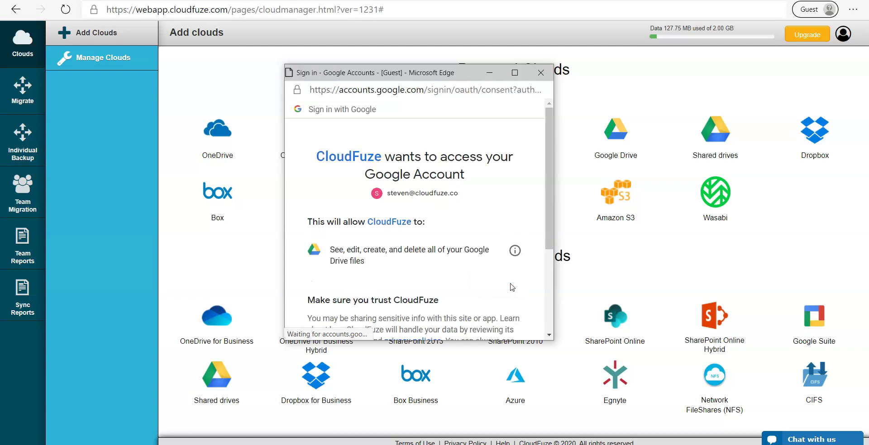
{"action": "scroll", "coordinate": [506, 276], "scroll_direction": "down", "scroll_amount": 2}
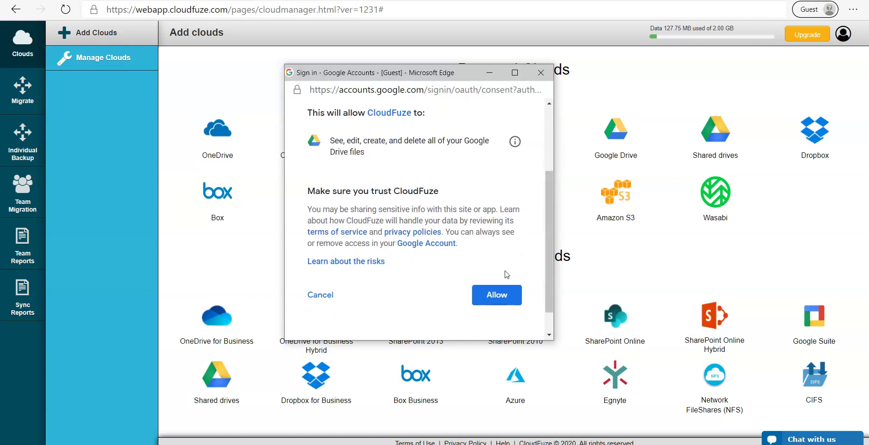
{"action": "left_click", "coordinate": [503, 294]}
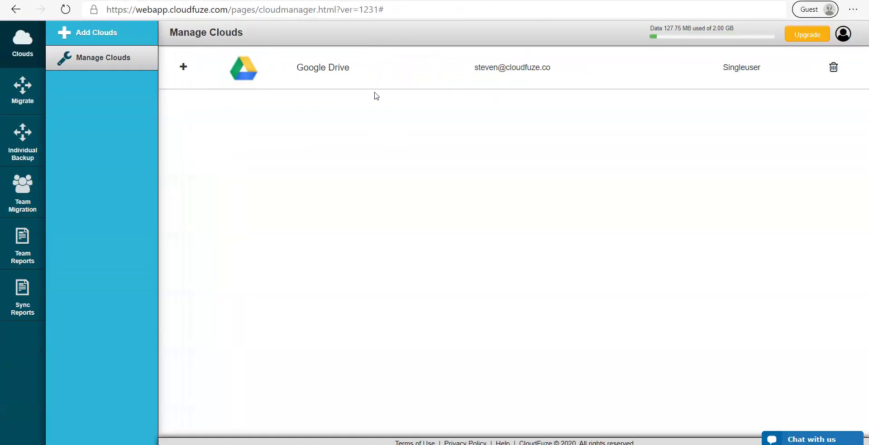
Step: Choose SharePoint Online from the cloud catalogue and enter the Microsoft account e-mail
{"action": "left_click", "coordinate": [71, 45]}
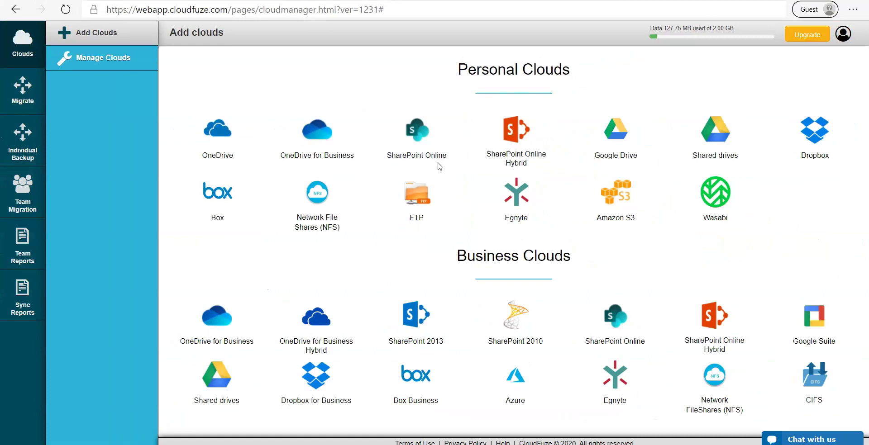
{"action": "left_click", "coordinate": [418, 133]}
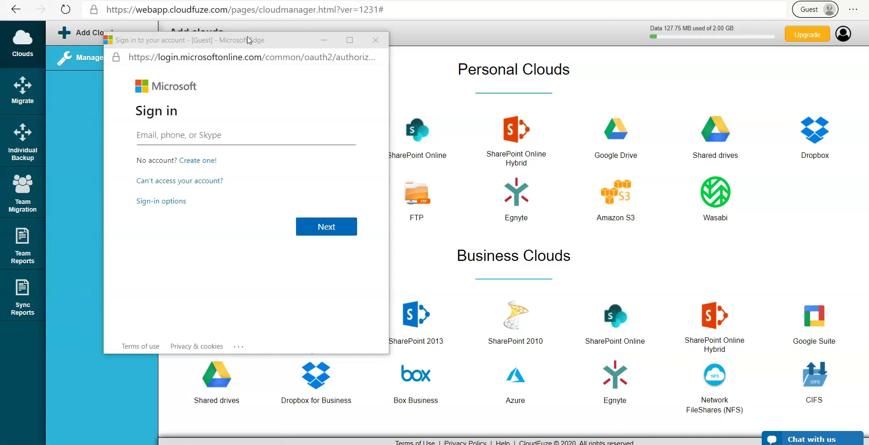
{"action": "left_click", "coordinate": [218, 133]}
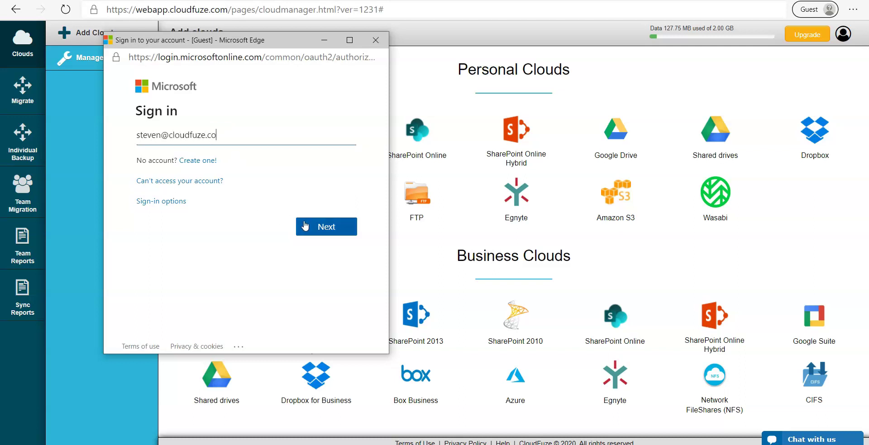
Step: Finish the Microsoft sign-in with the password, stay signed in, and go to Migrate
{"action": "left_click", "coordinate": [310, 226]}
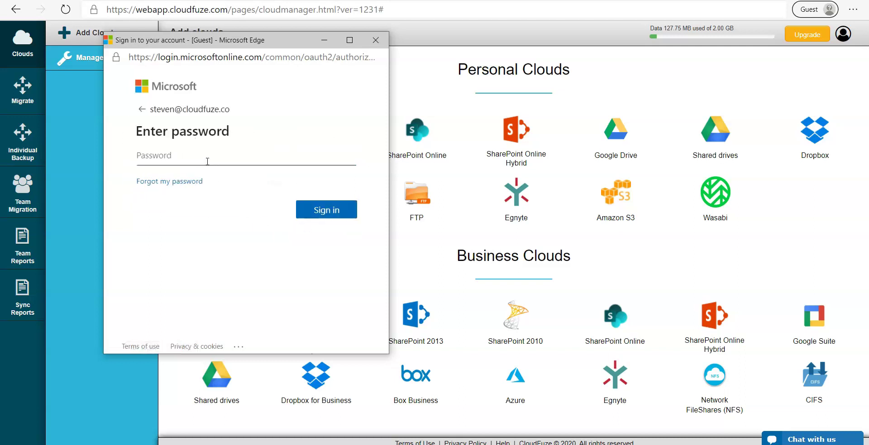
{"action": "type", "text": "•"}
{"action": "left_click", "coordinate": [327, 214]}
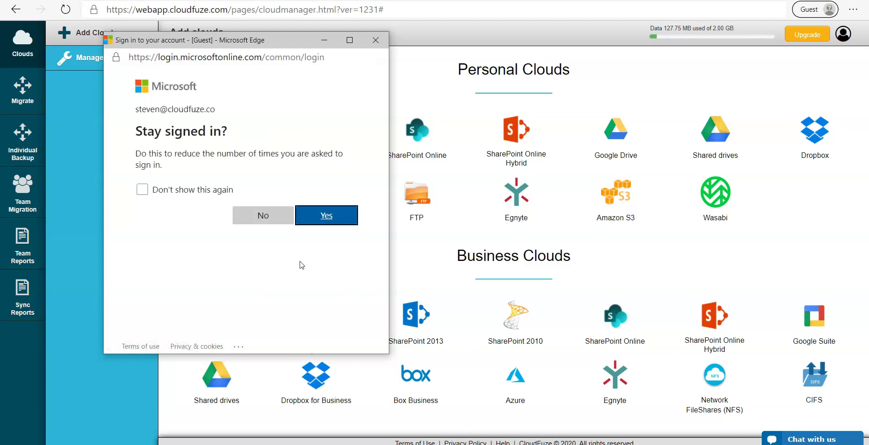
{"action": "left_click", "coordinate": [314, 226]}
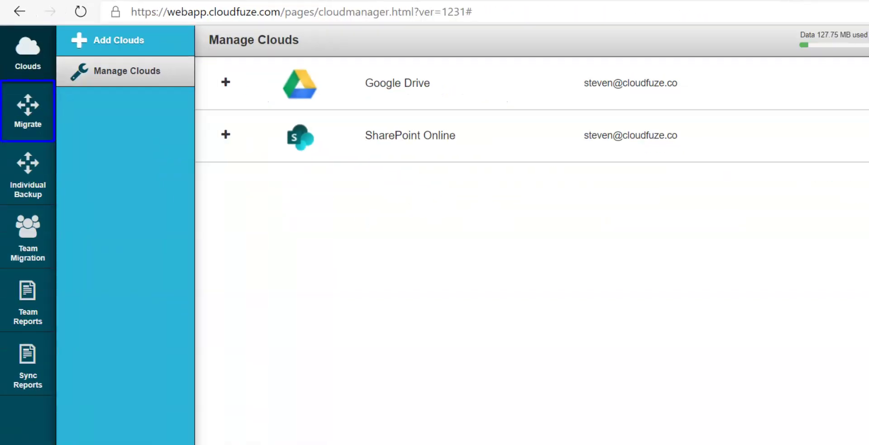
{"action": "left_click", "coordinate": [29, 119]}
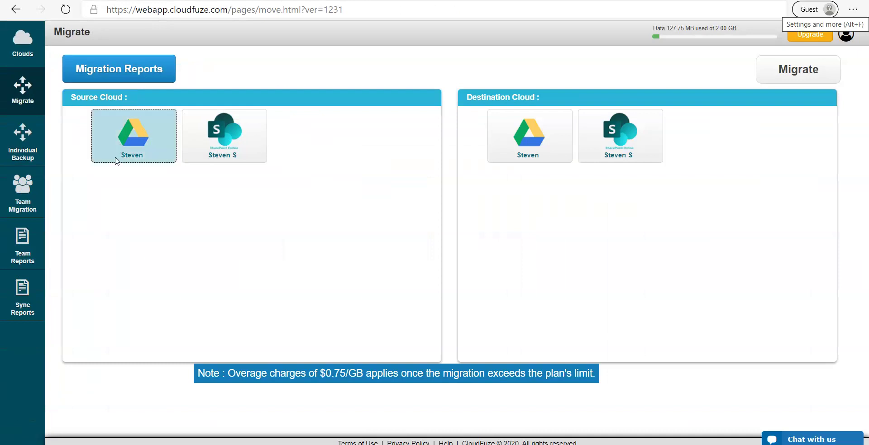
Step: Select the Google Drive account as the source cloud so its folders load
{"action": "left_click", "coordinate": [134, 140]}
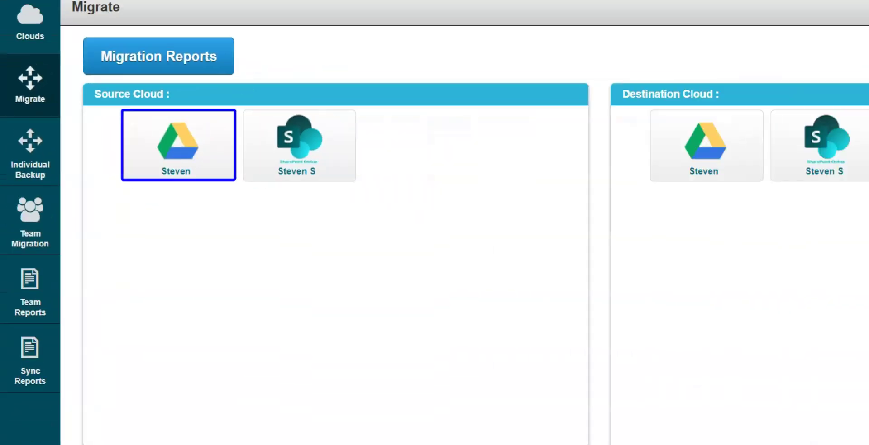
{"action": "left_click", "coordinate": [174, 168]}
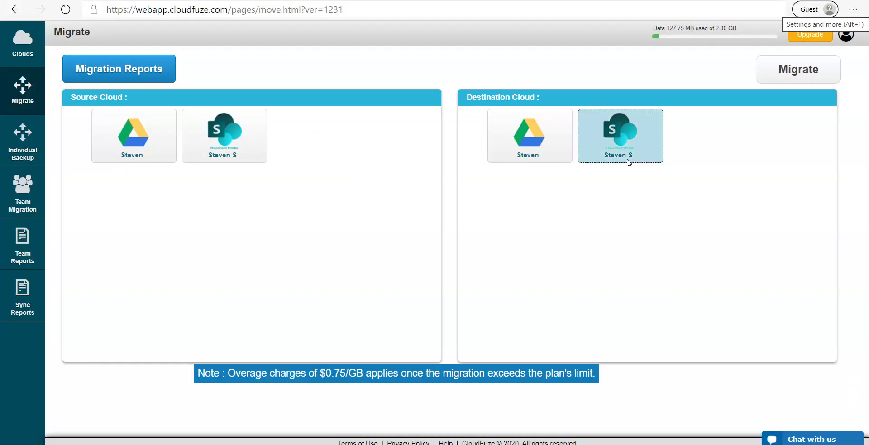
{"action": "left_click", "coordinate": [183, 142]}
{"action": "left_click", "coordinate": [147, 129]}
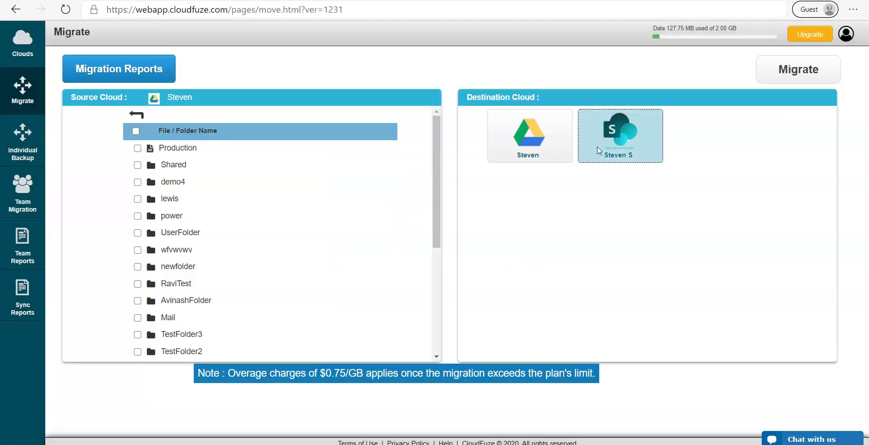
Step: Set SharePoint's communication site as destination for TestFolder2 and start the migration
{"action": "left_click", "coordinate": [620, 143]}
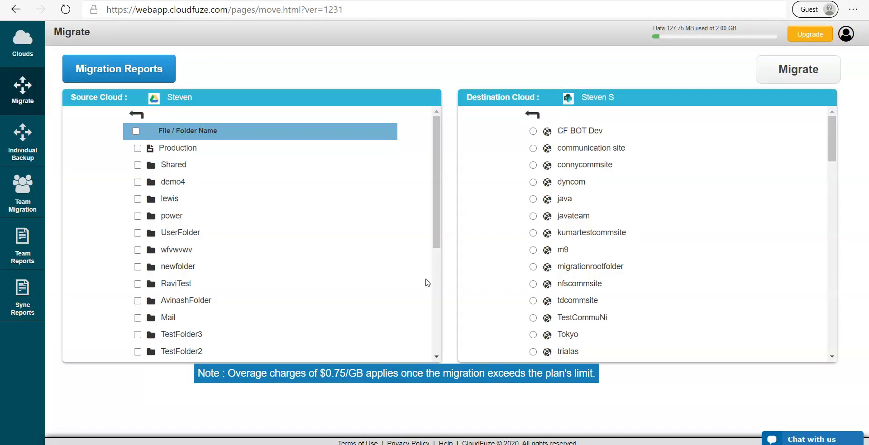
{"action": "scroll", "coordinate": [426, 283], "scroll_direction": "down", "scroll_amount": 2}
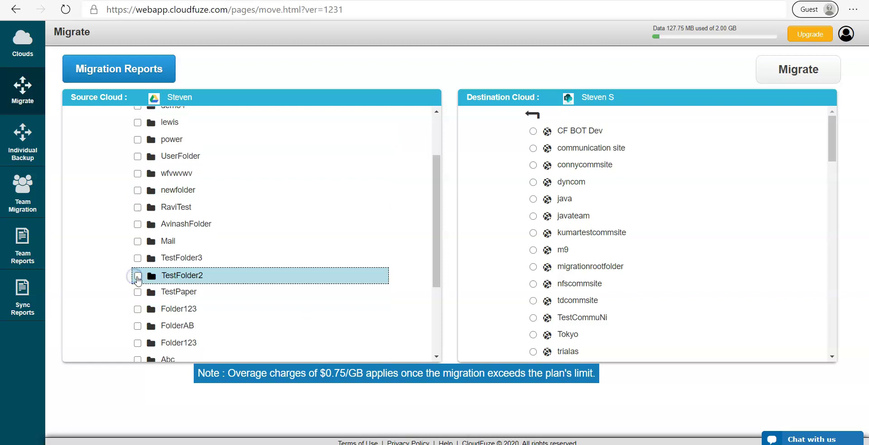
{"action": "left_click", "coordinate": [137, 276]}
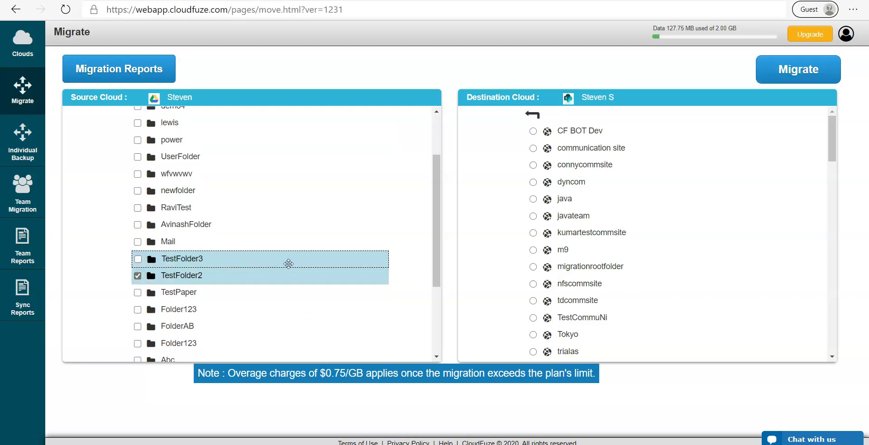
{"action": "left_click", "coordinate": [532, 149]}
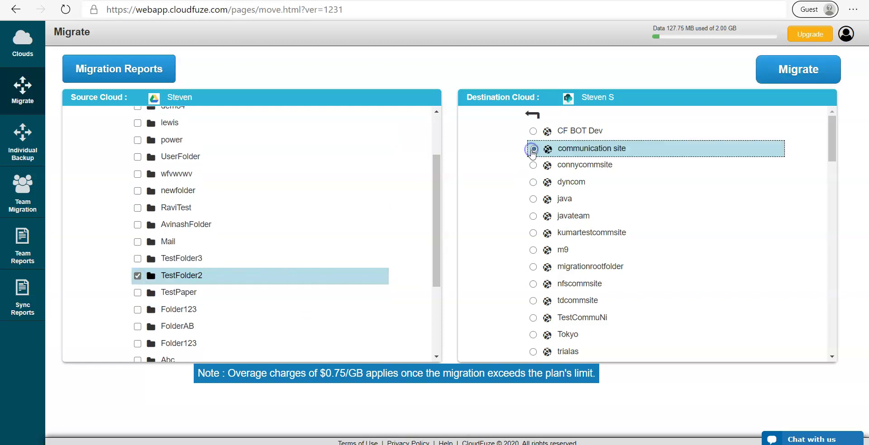
{"action": "left_click", "coordinate": [789, 74]}
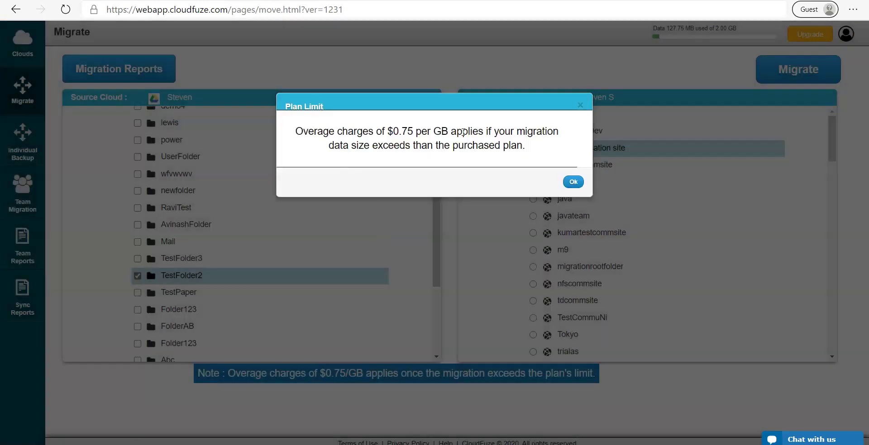
Step: Accept the $0.75/GB overage notice and confirm the TestFolder2 migration
{"action": "left_click", "coordinate": [574, 182]}
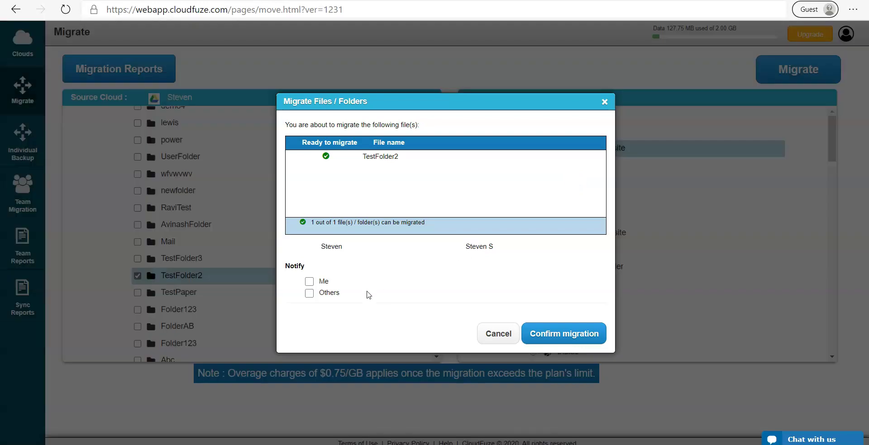
{"action": "left_click", "coordinate": [561, 336]}
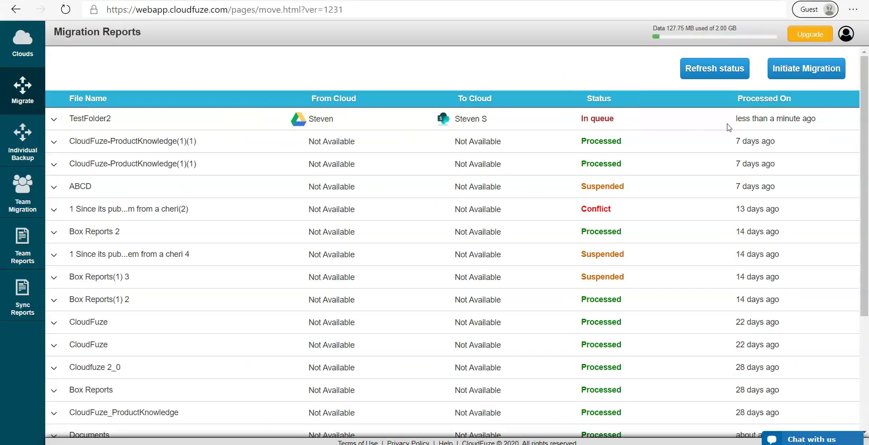
Step: Refresh TestFolder2's report until Processed and check its 5 processed items
{"action": "left_click", "coordinate": [54, 120]}
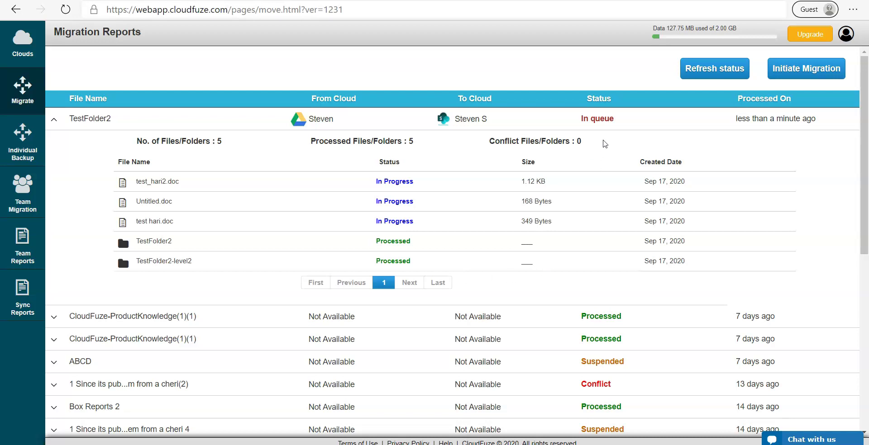
{"action": "left_click", "coordinate": [714, 68]}
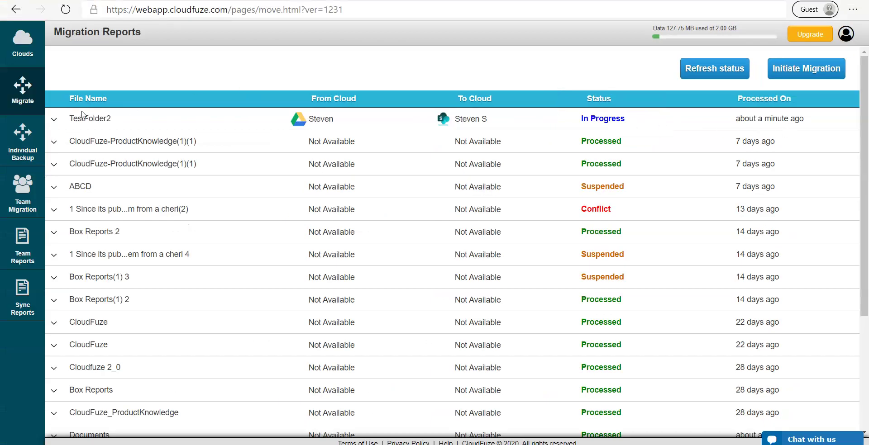
{"action": "left_click", "coordinate": [52, 120]}
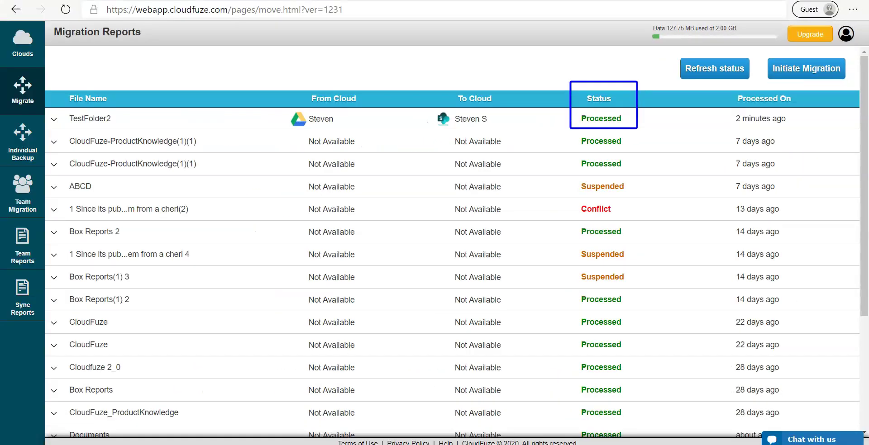
{"action": "left_click", "coordinate": [52, 124]}
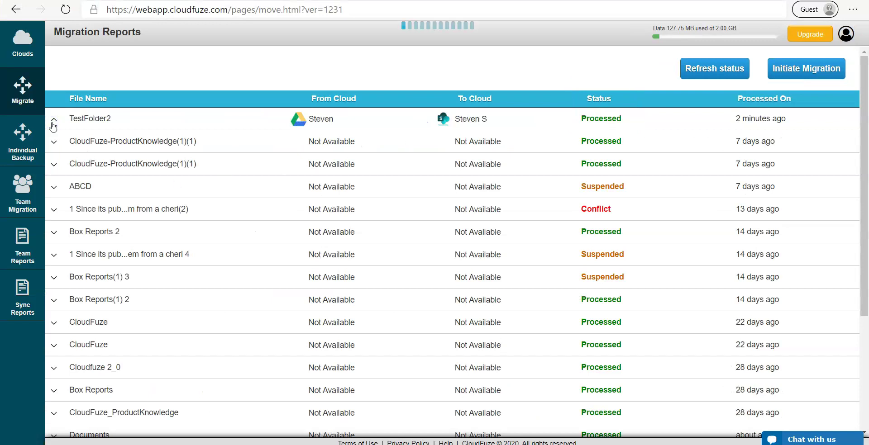